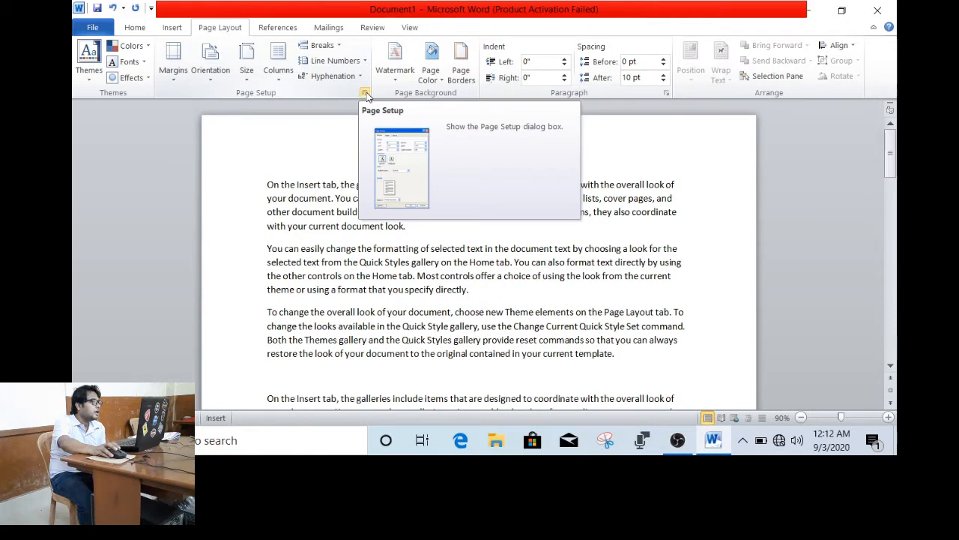
- Set the top and left page margins to 2 inches for the whole document
left_click(365, 93)
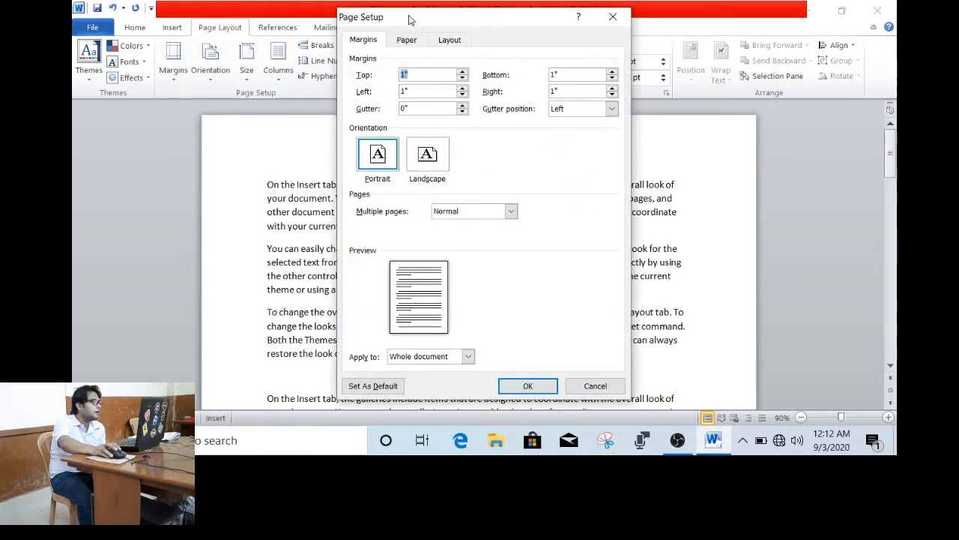
left_click_drag(497, 18, 671, 71)
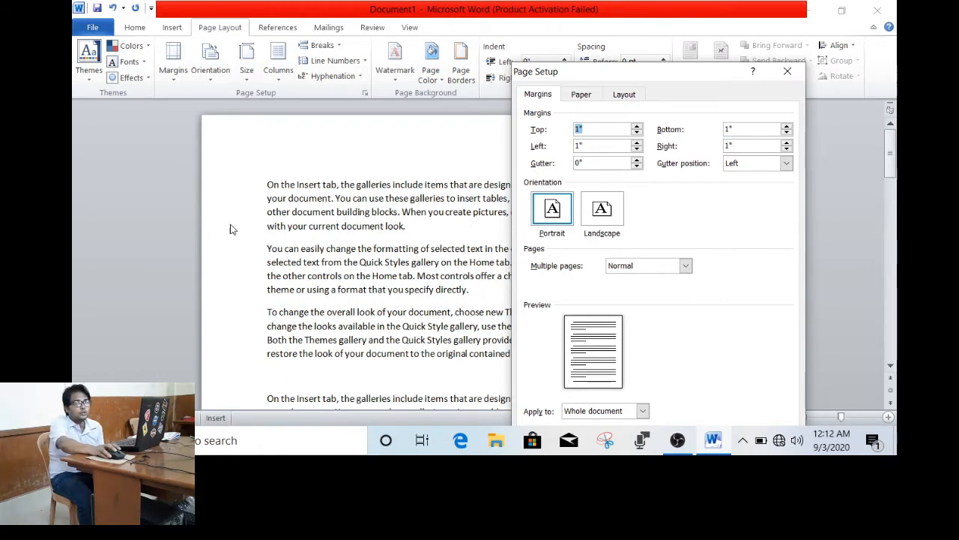
left_click(637, 126)
left_click(637, 126)
left_click(637, 126)
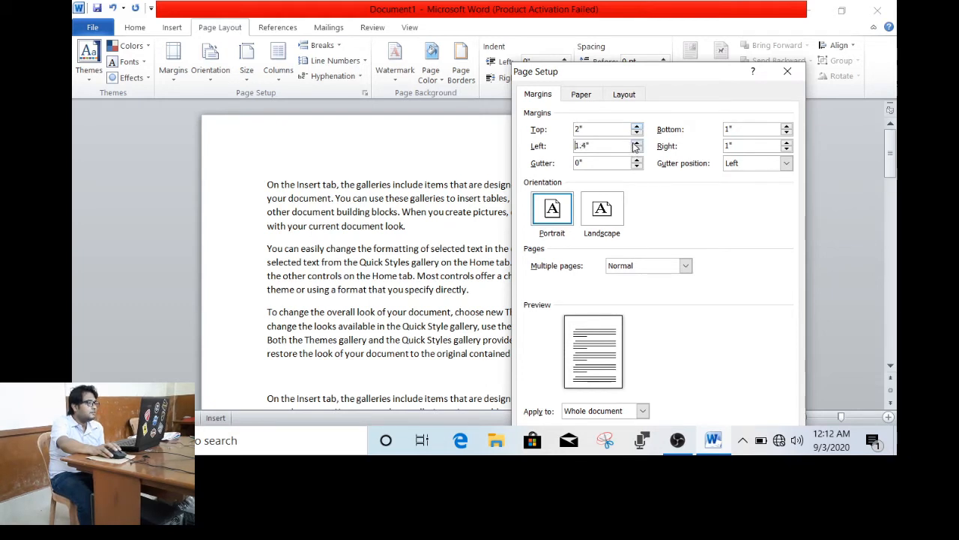
left_click(636, 142)
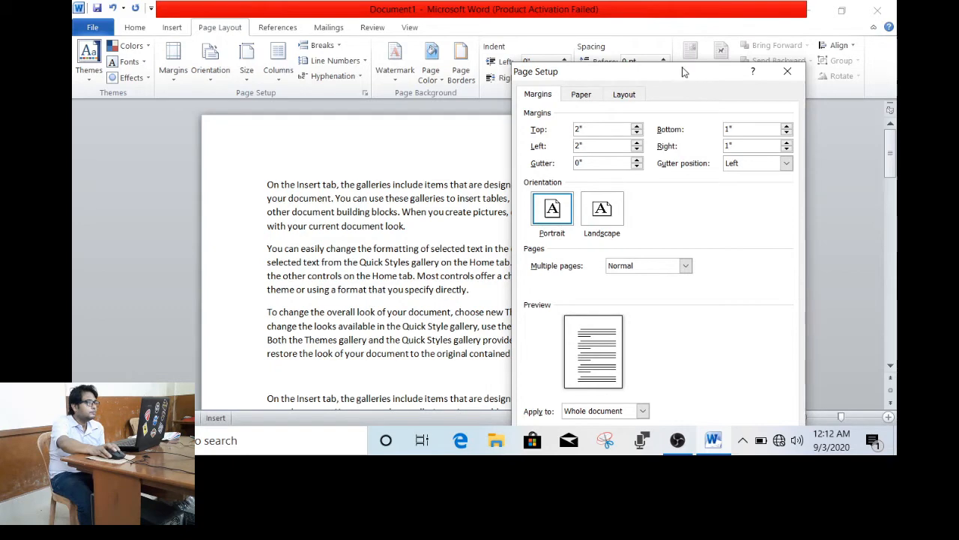
left_click_drag(660, 72, 663, 28)
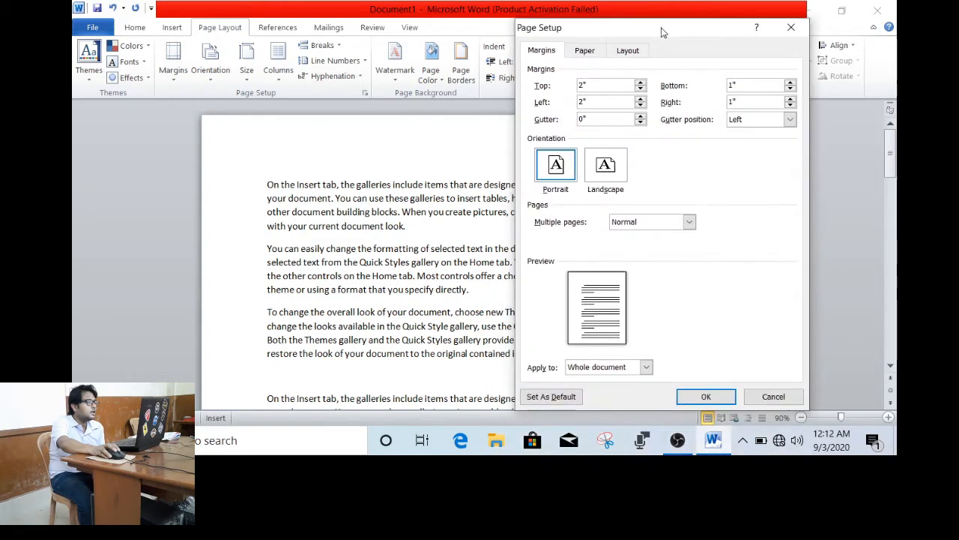
left_click(703, 400)
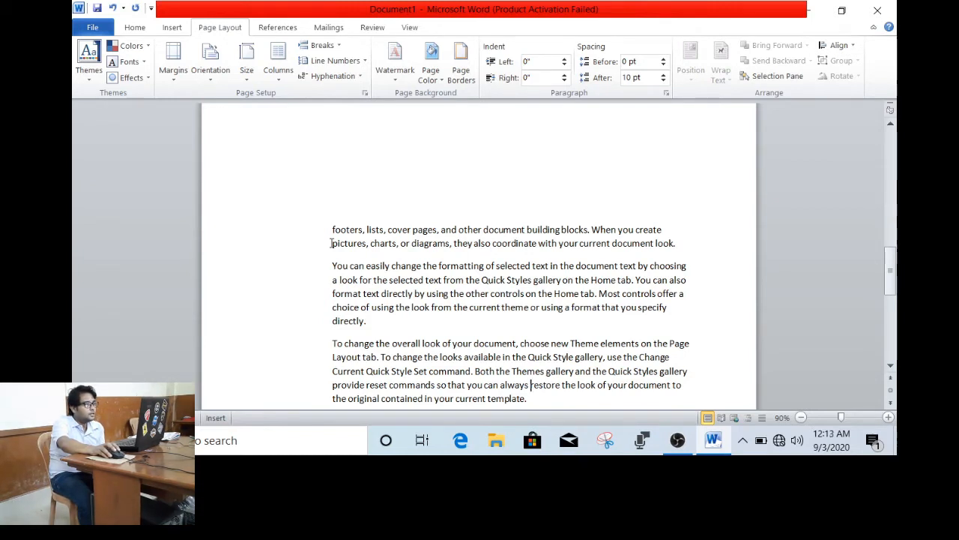
- Change the paper size to A4 for the whole document
double_click(236, 32)
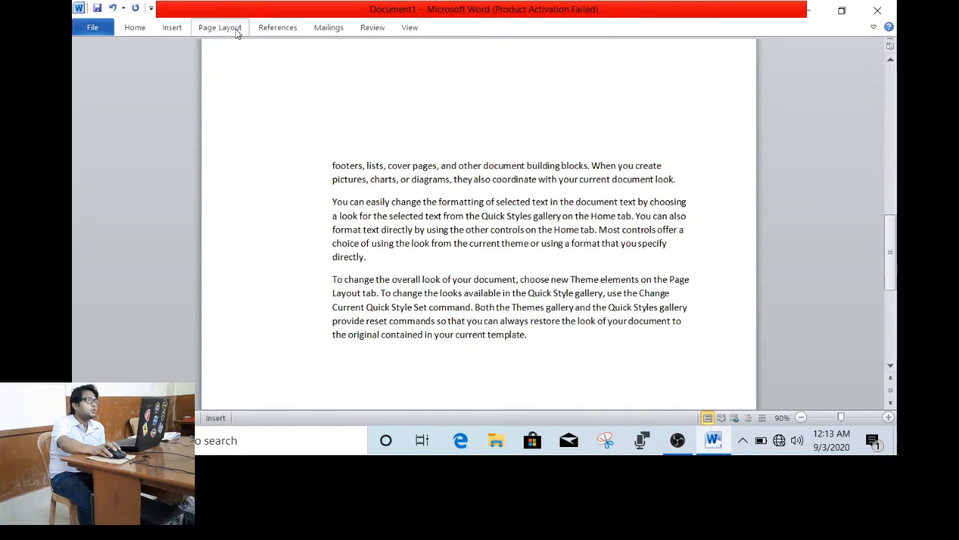
double_click(236, 31)
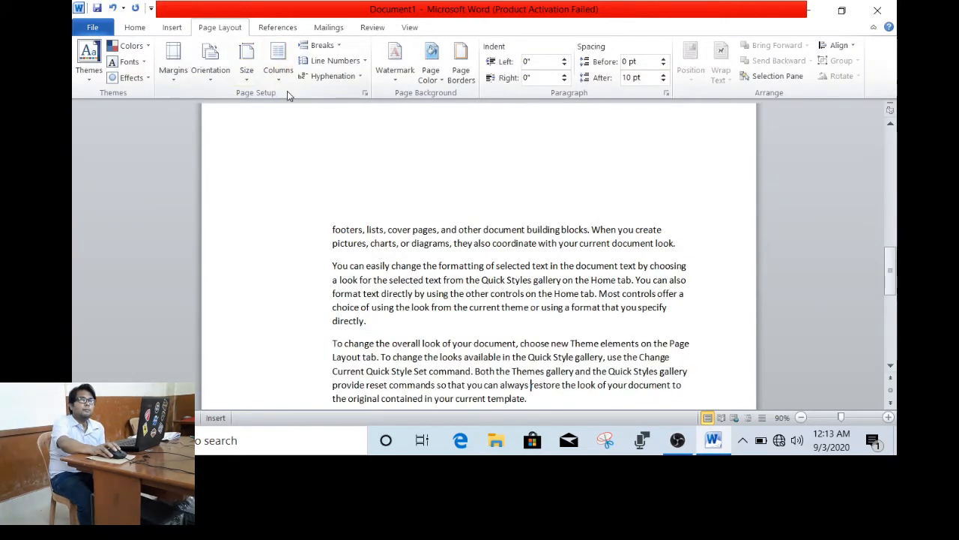
left_click(366, 95)
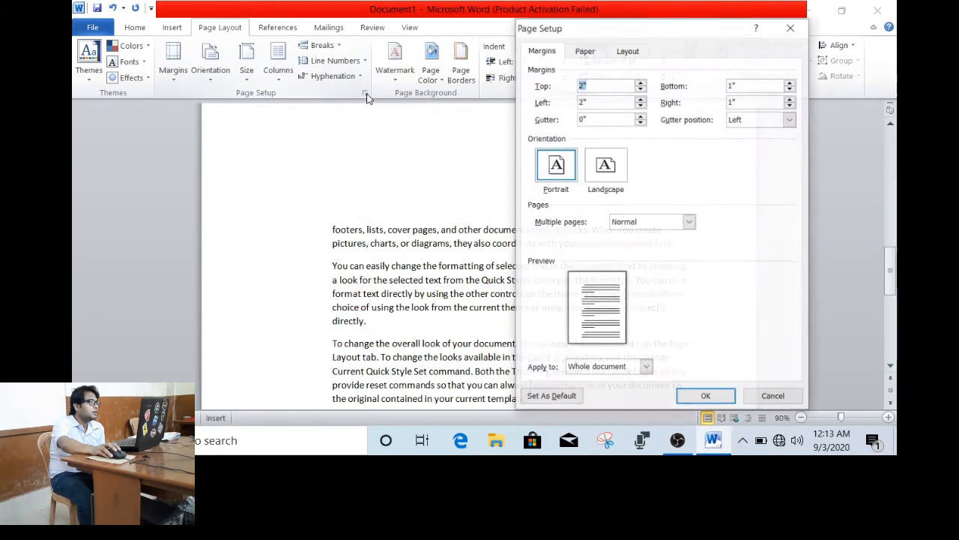
left_click(586, 51)
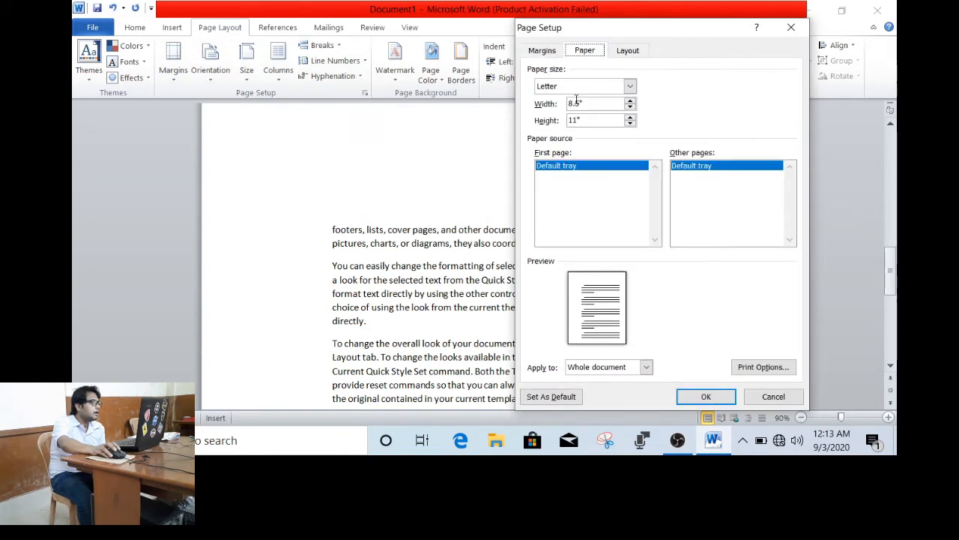
left_click(630, 87)
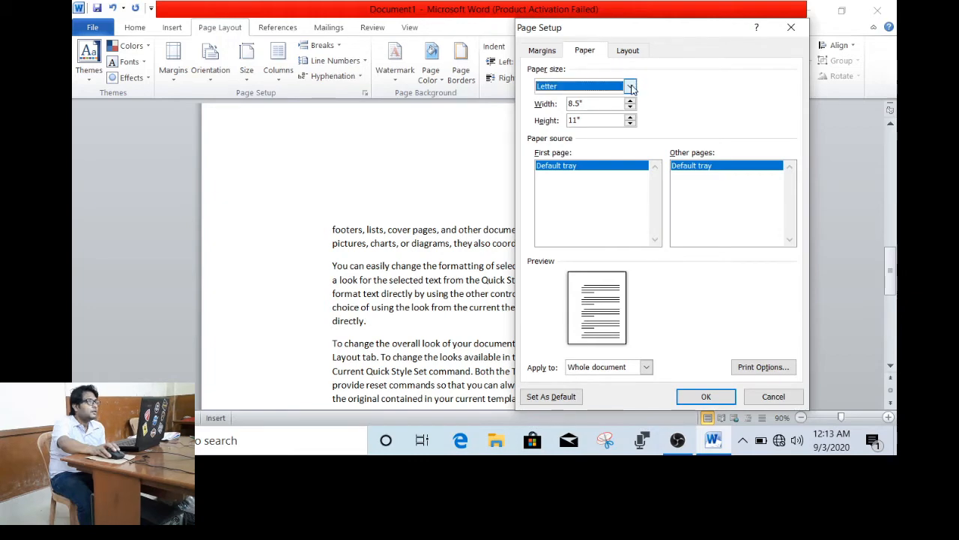
left_click(630, 87)
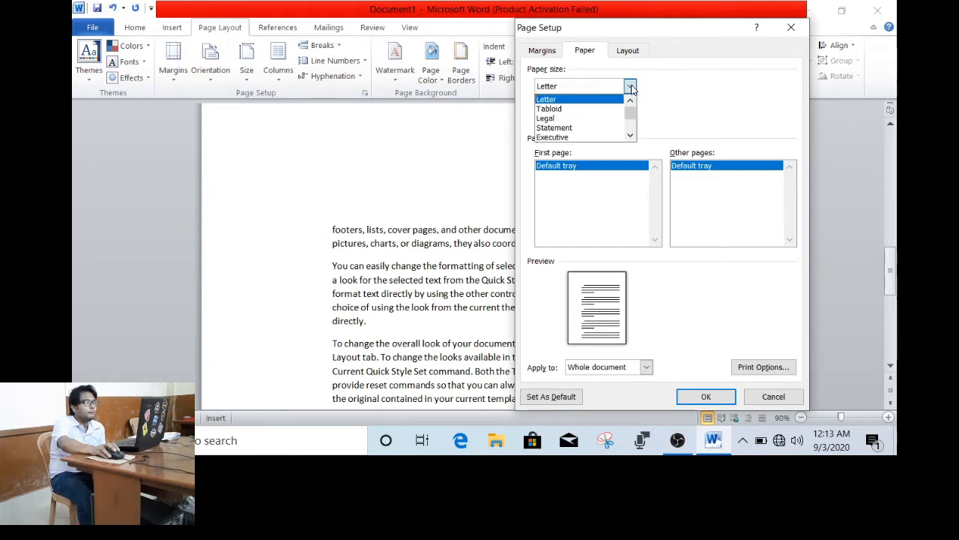
left_click(630, 136)
left_click(631, 136)
left_click(630, 137)
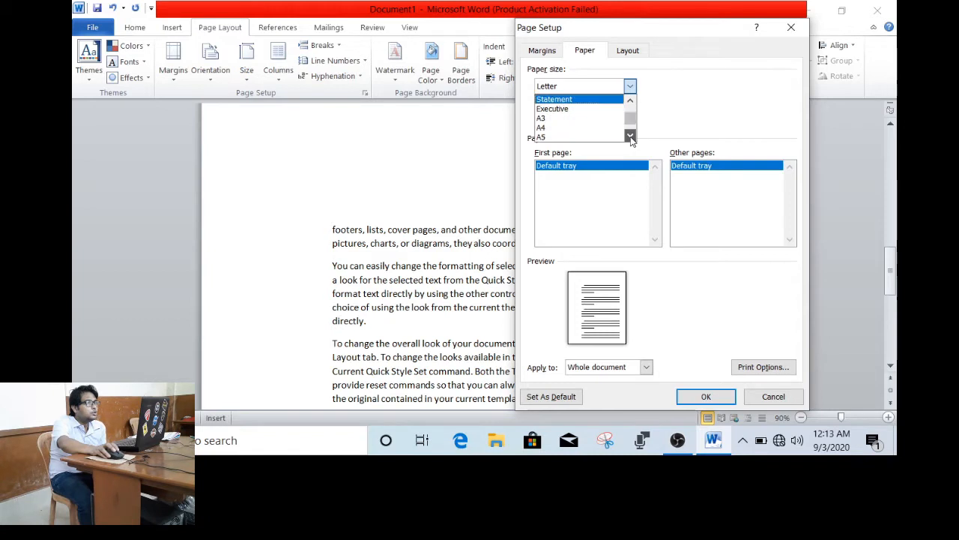
left_click(585, 128)
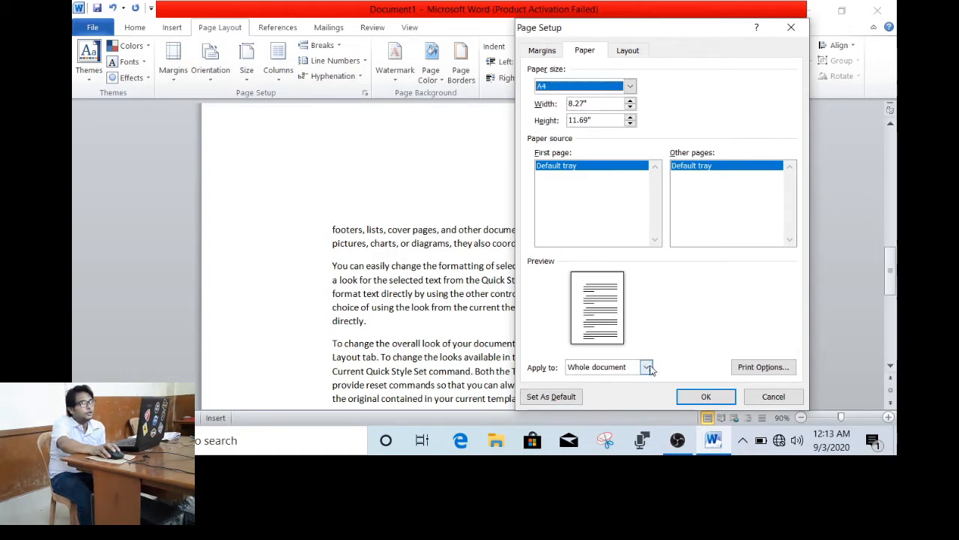
left_click(694, 398)
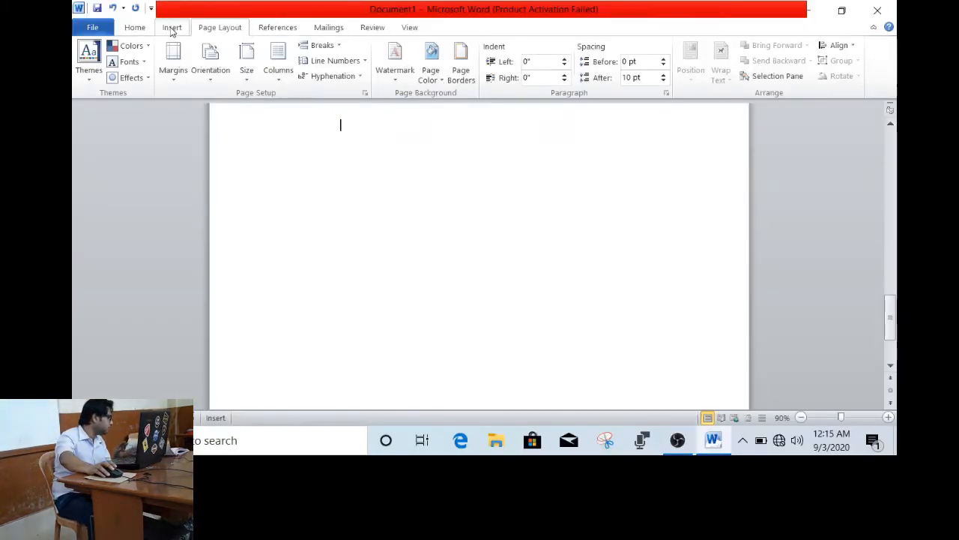
- Insert a table with four columns and five rows on the blank page
left_click(172, 28)
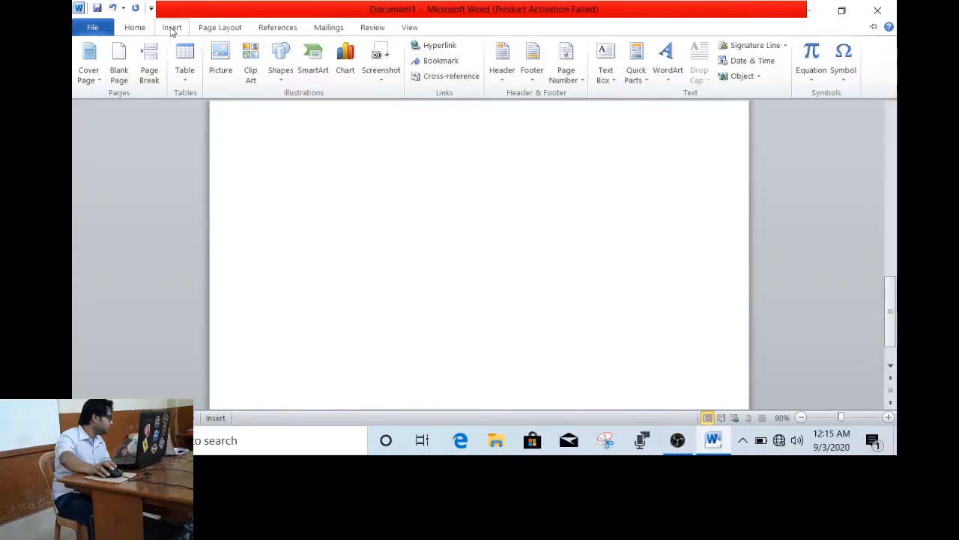
left_click(188, 84)
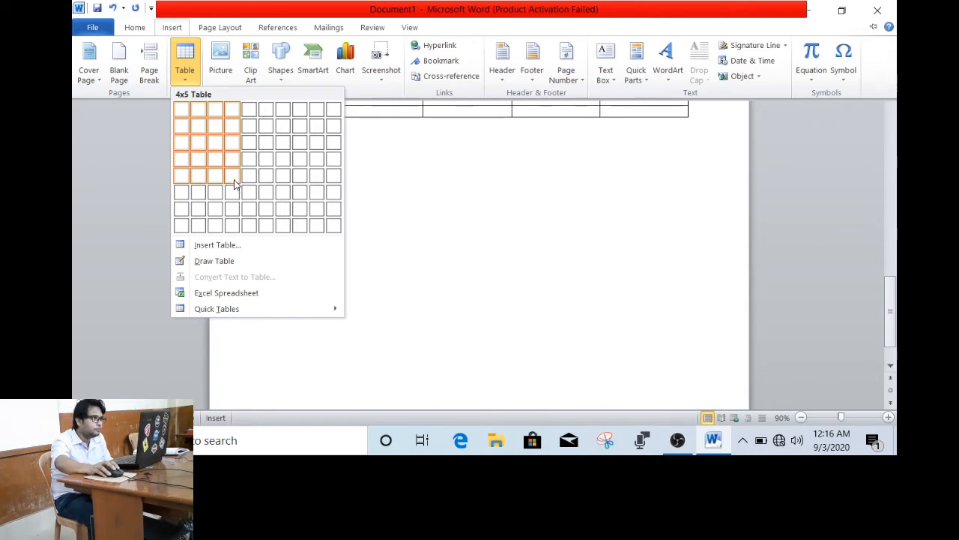
left_click(233, 184)
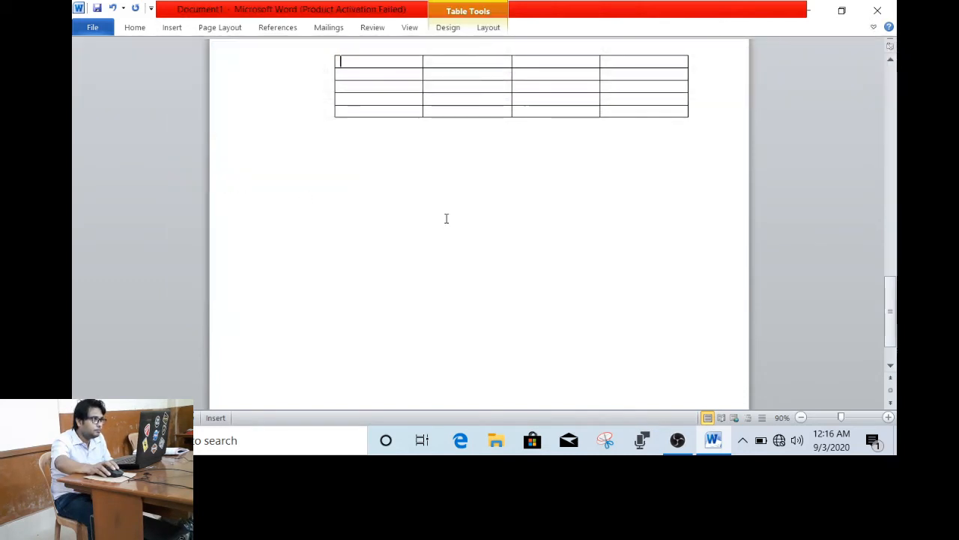
scroll(439, 58, "down", 1)
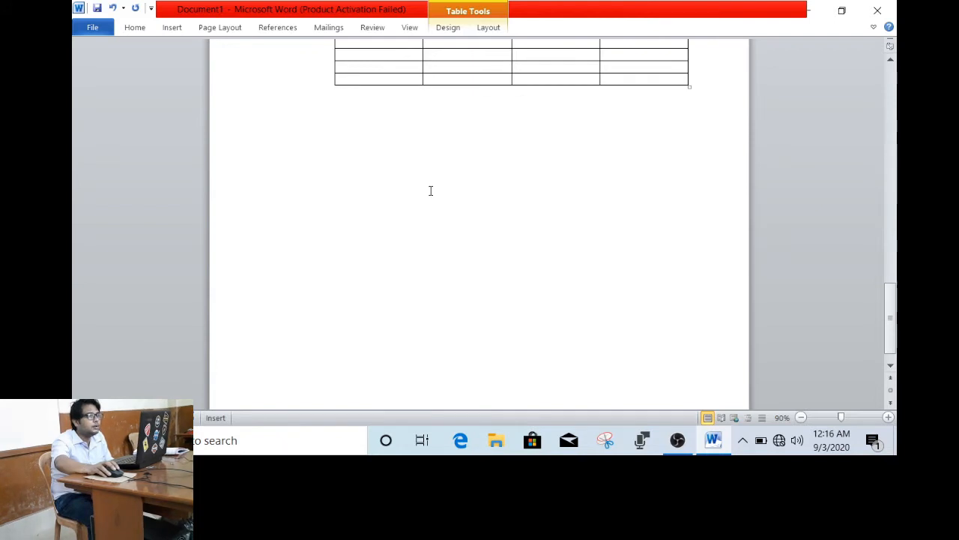
left_click(890, 59)
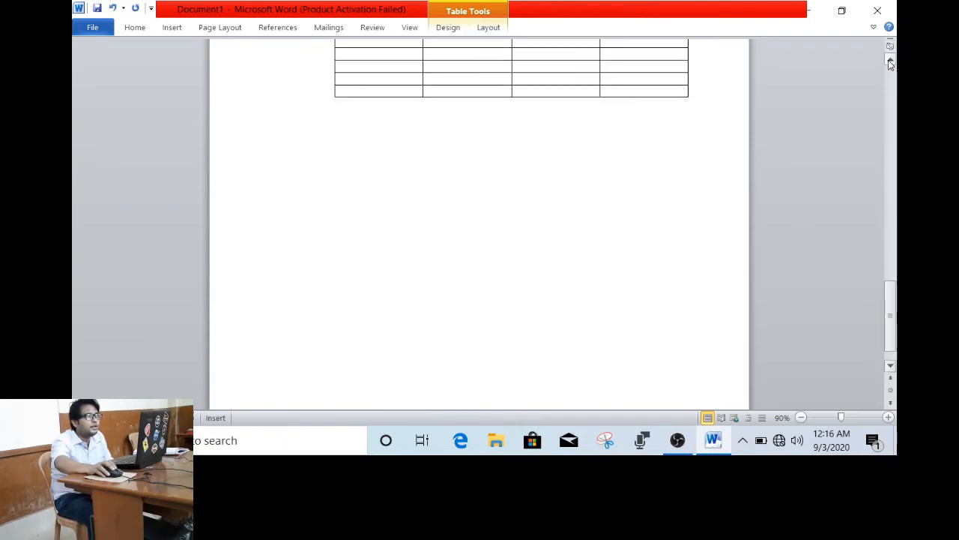
- Apply the built-in dark red table style with a black header row to the new table
left_click(407, 67)
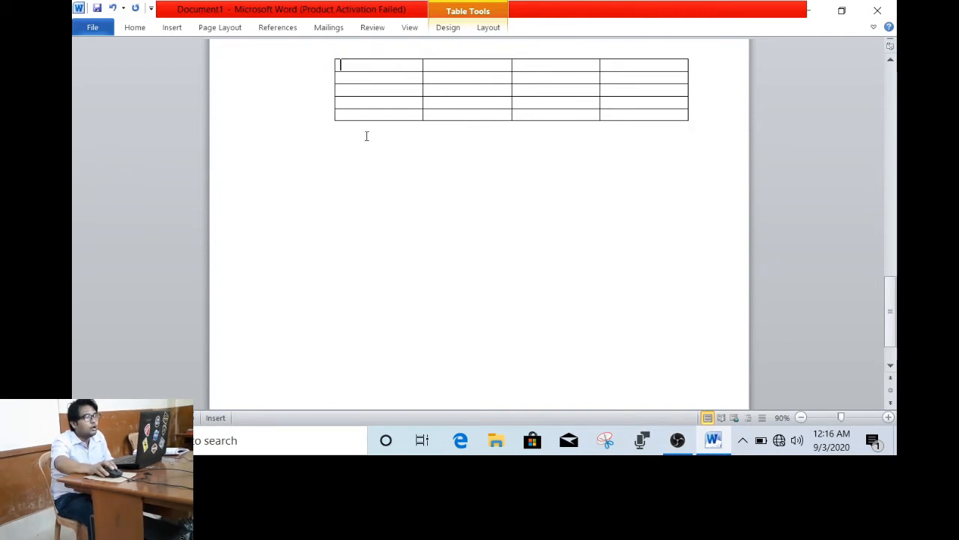
left_click(444, 28)
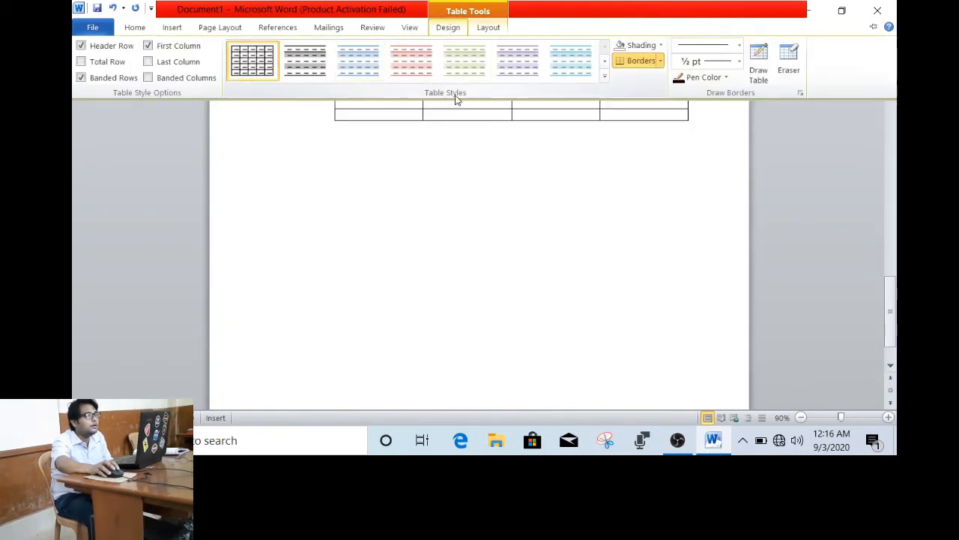
left_click(604, 75)
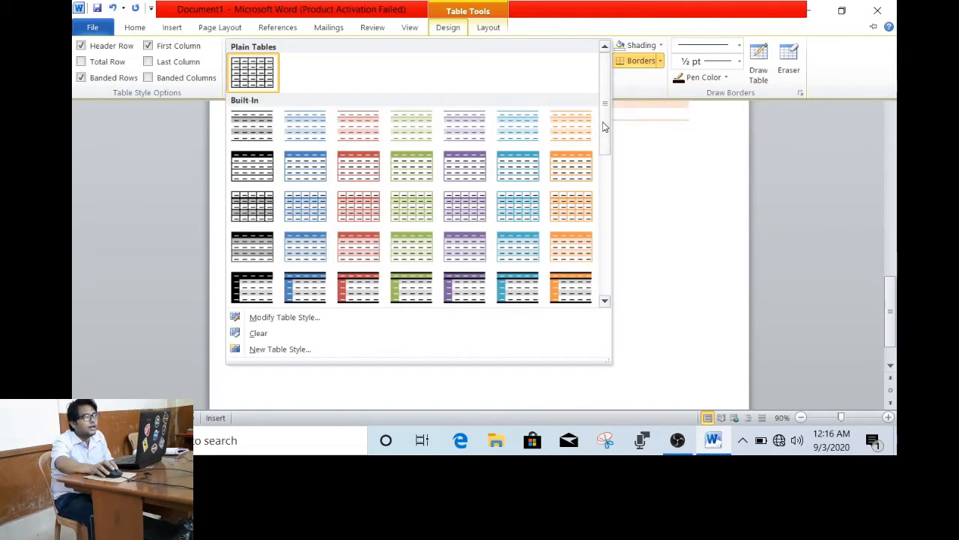
left_click_drag(603, 121, 590, 279)
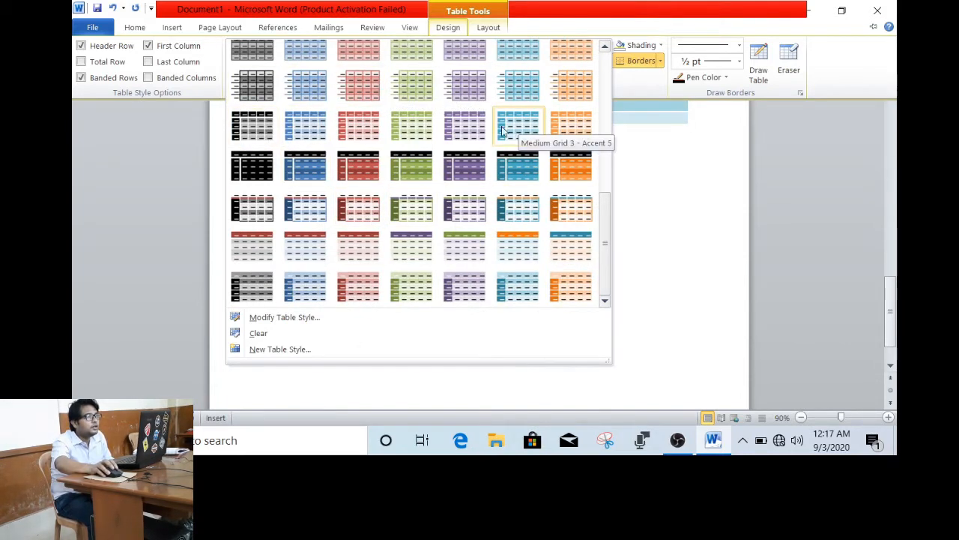
left_click(356, 171)
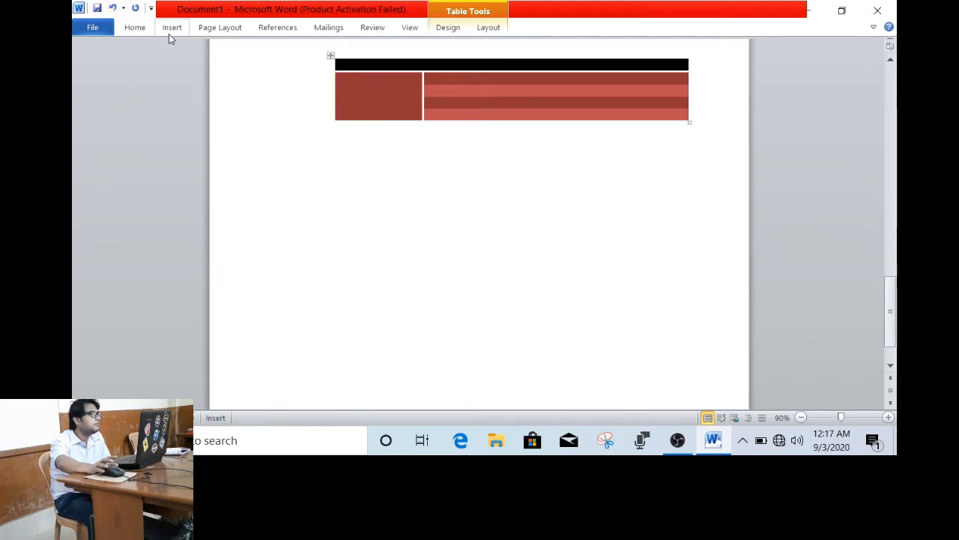
- Draw a diamond from the basic shapes in the blank area below the table, and delete it again
double_click(289, 276)
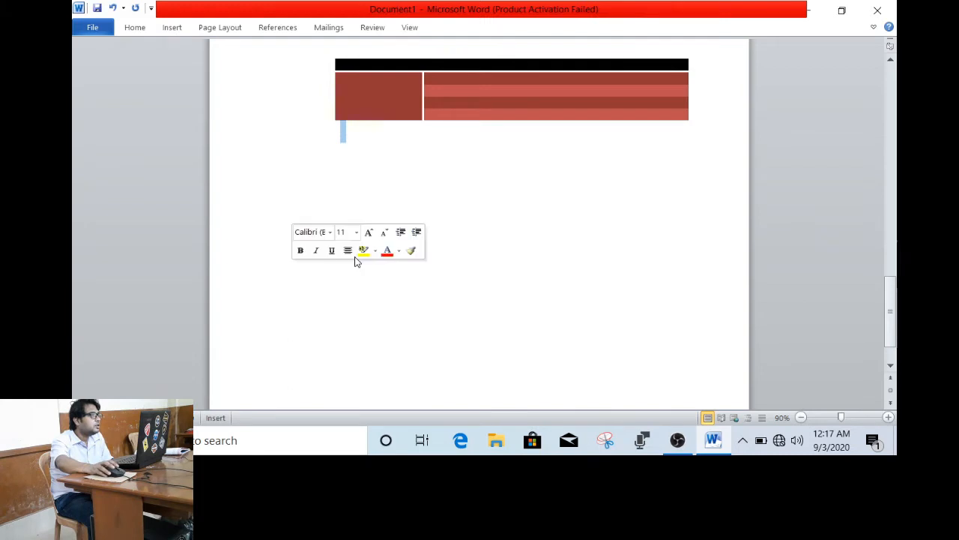
left_click(354, 307)
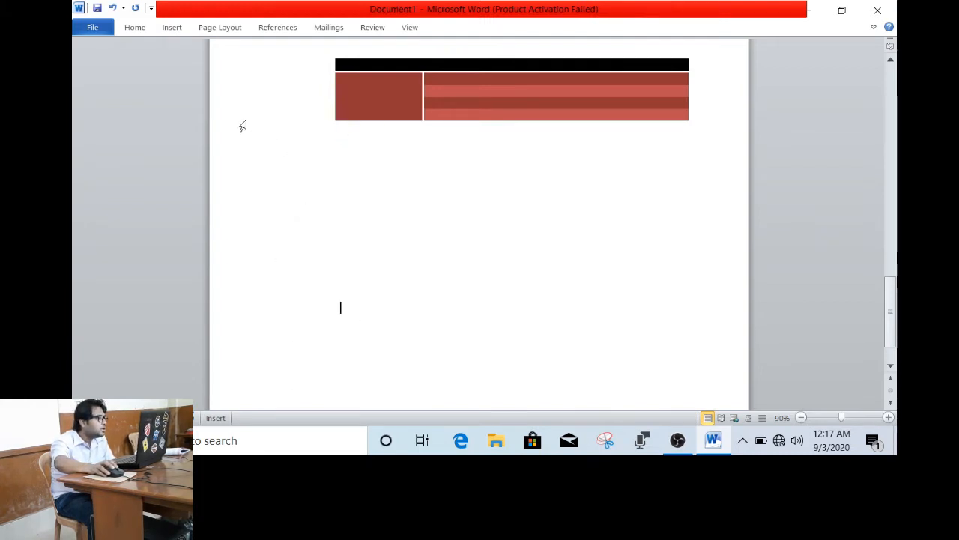
left_click(172, 28)
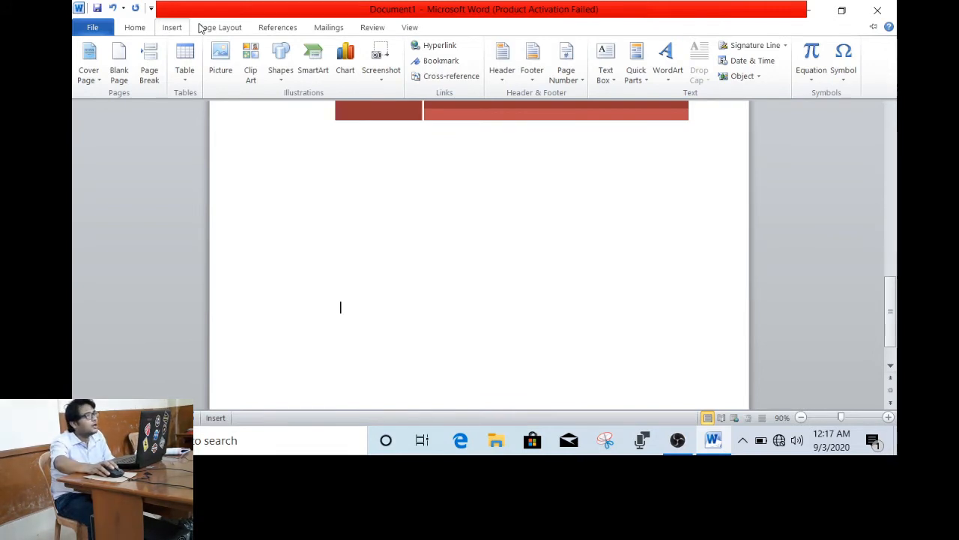
left_click(281, 78)
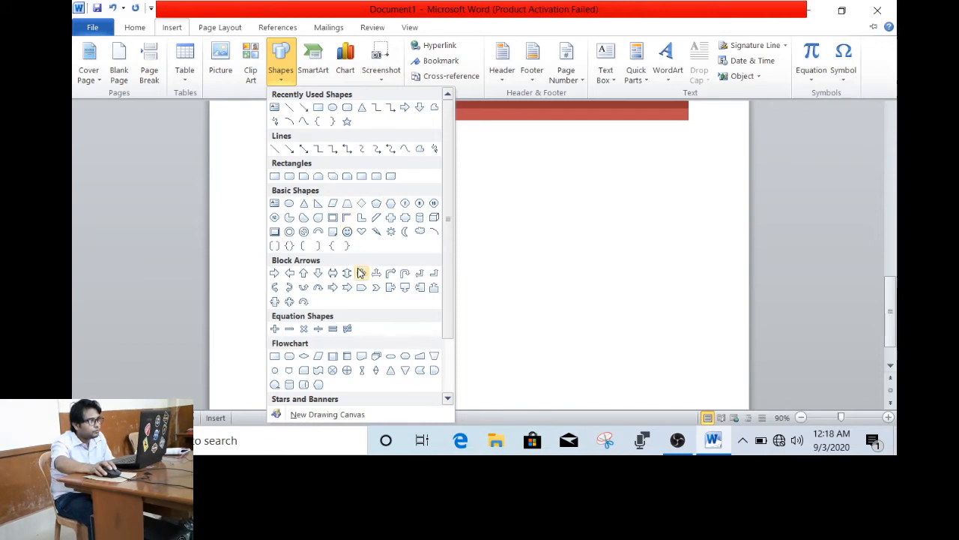
left_click(362, 203)
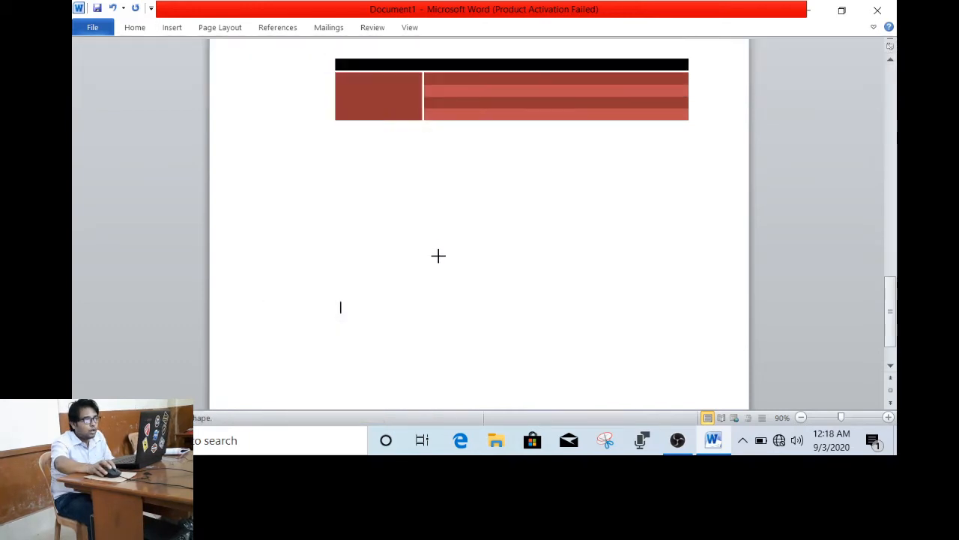
left_click_drag(445, 234, 591, 362)
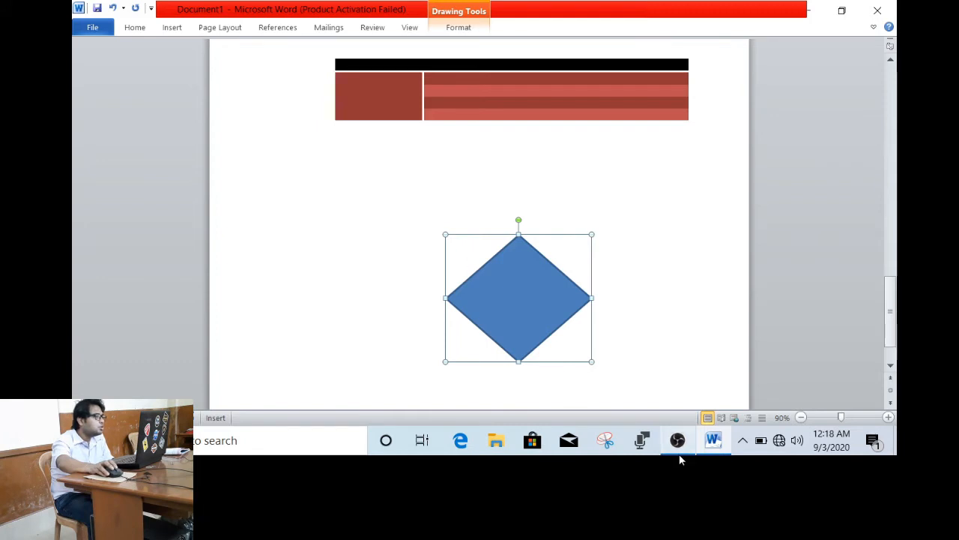
key("Delete")
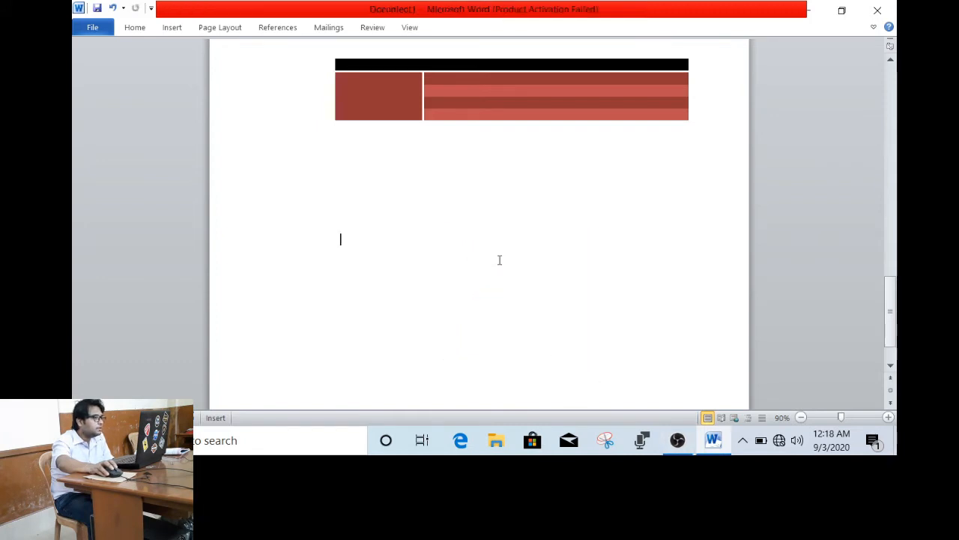
- Open the gallery of shapes that can be inserted into the document
left_click(169, 29)
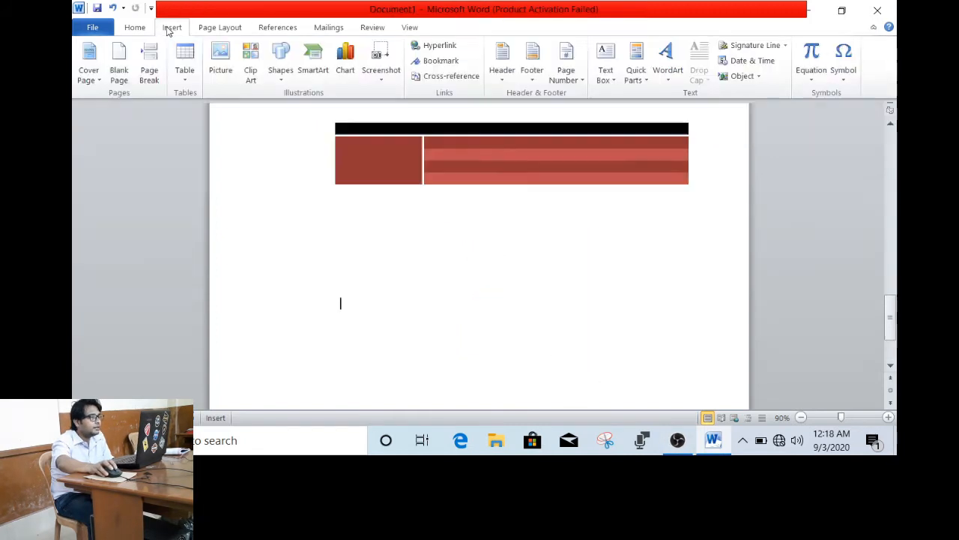
left_click(289, 81)
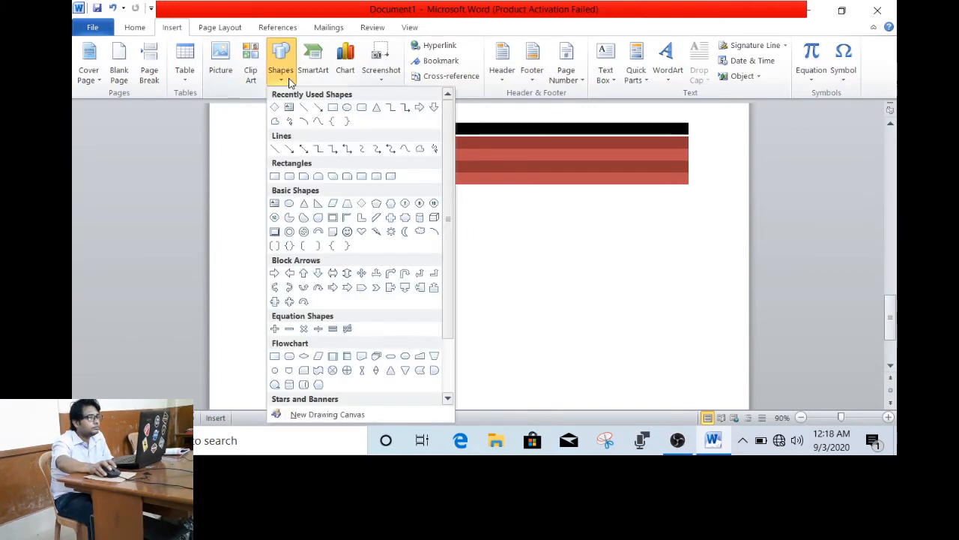